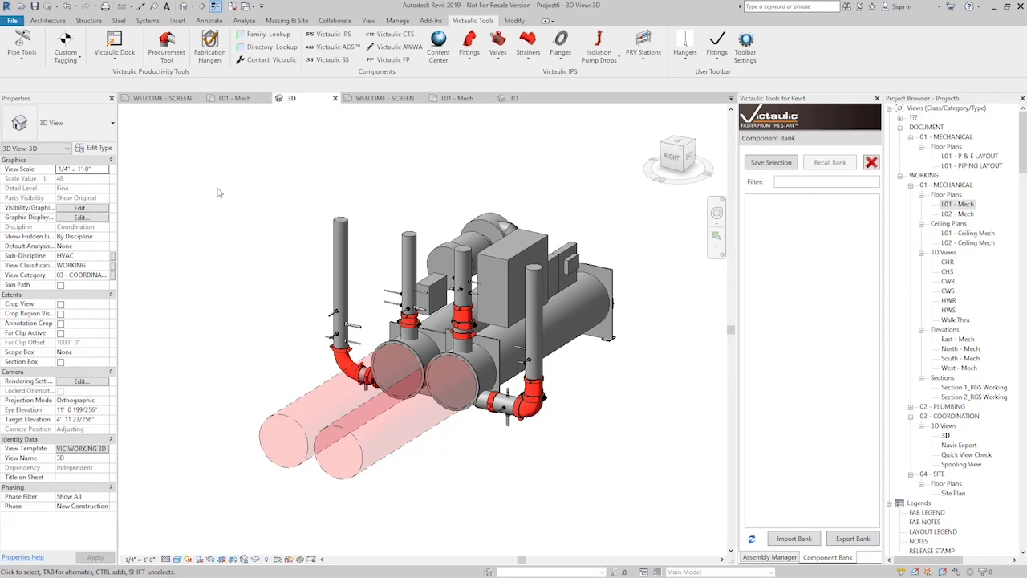
Step: Window-select the chiller's piping and save it to the Component Bank as 'Chiller drops'
{"action": "left_click_drag", "start_coordinate": [217, 188], "coordinate": [693, 474]}
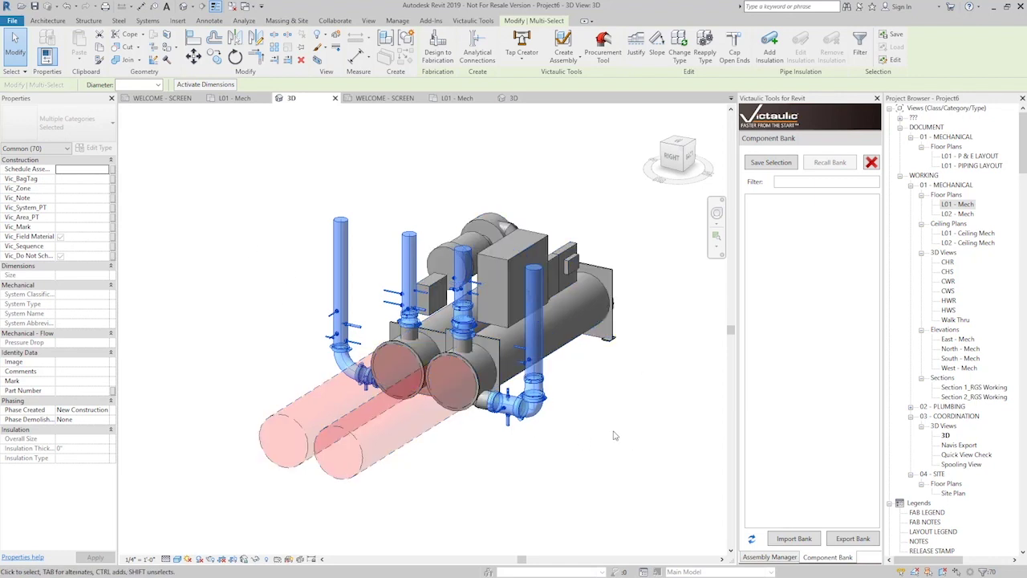
{"action": "left_click", "coordinate": [781, 162]}
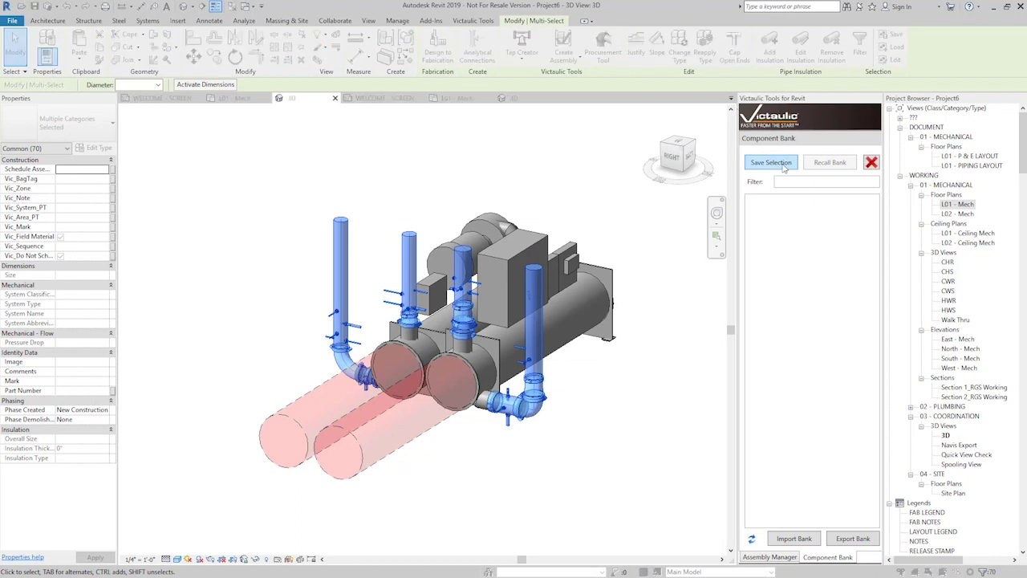
{"action": "type", "text": "Chiller drops"}
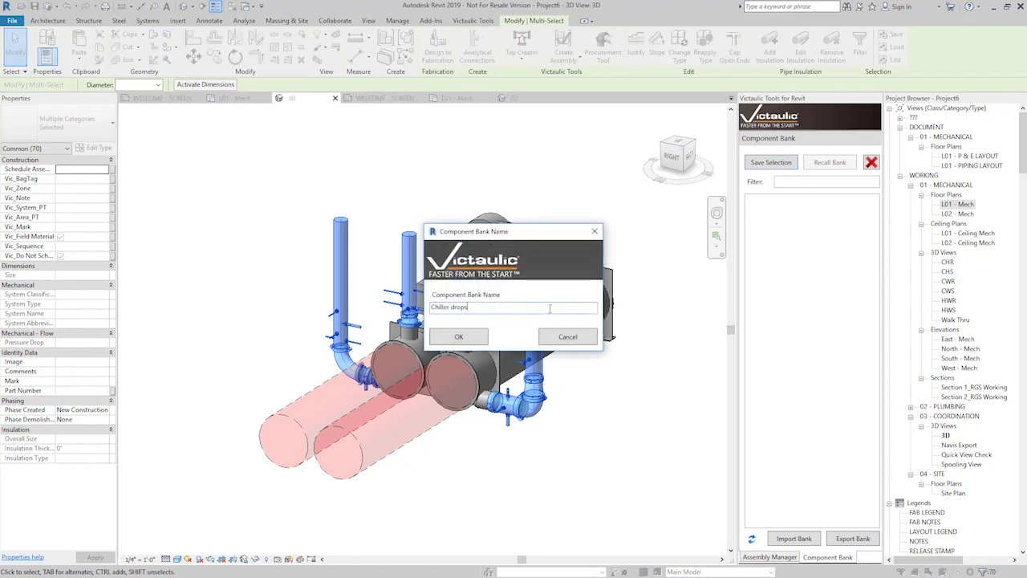
{"action": "left_click", "coordinate": [466, 336]}
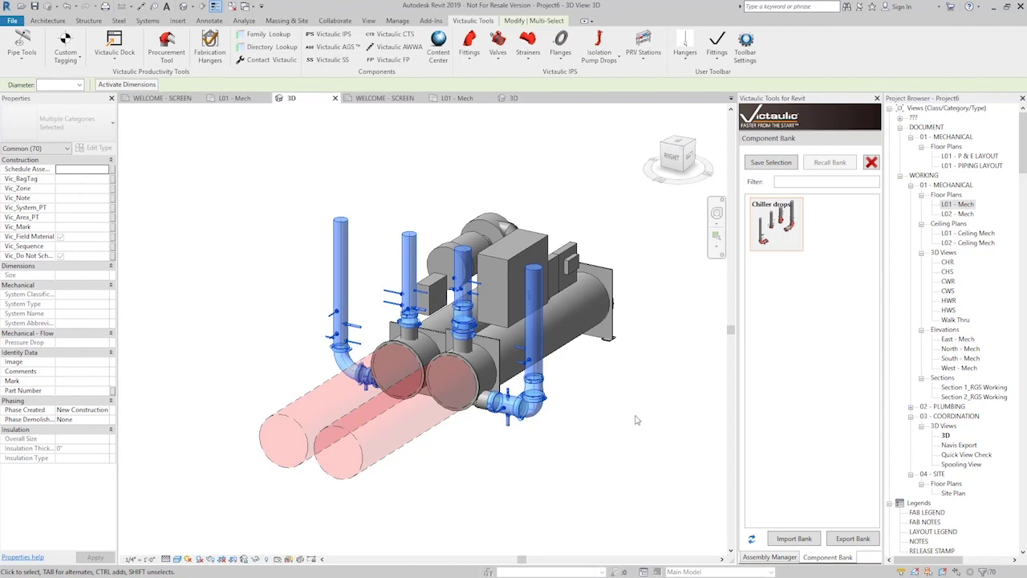
Step: Recall the Chiller drop bank entry into the L01 - Mech plan and select its four fittings
{"action": "left_click", "coordinate": [461, 98]}
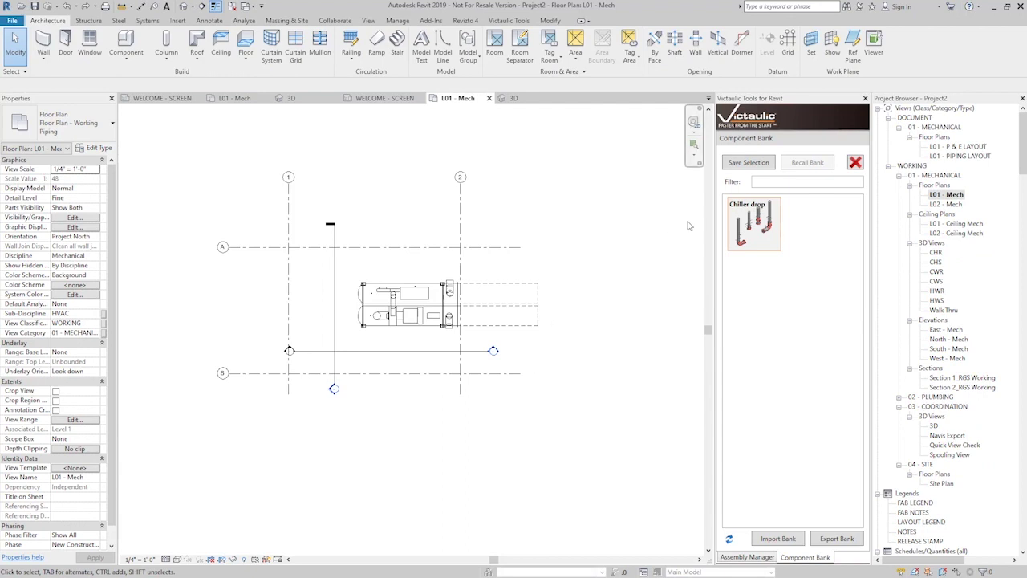
{"action": "left_click", "coordinate": [755, 225]}
{"action": "left_click", "coordinate": [820, 163]}
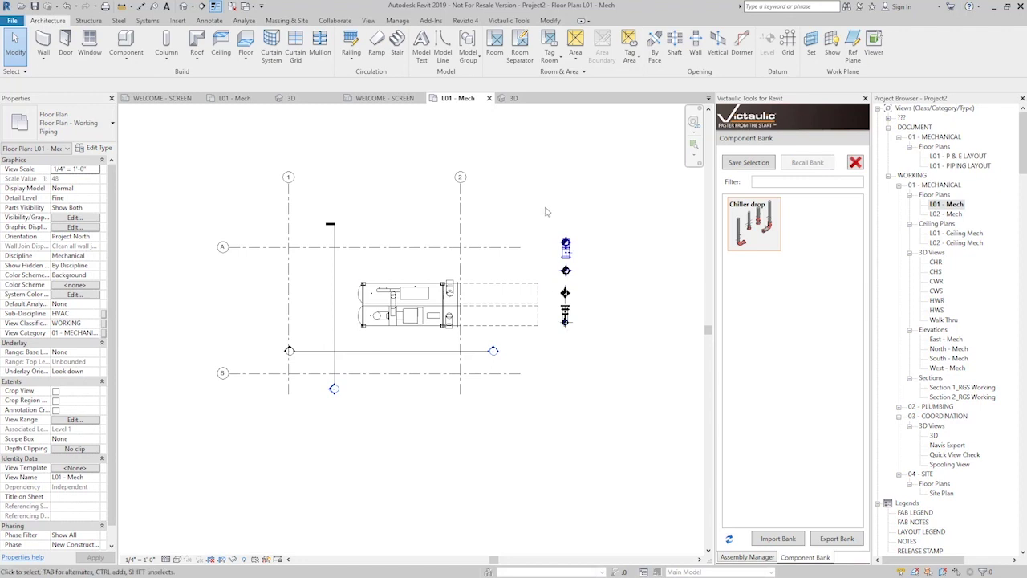
{"action": "left_click_drag", "start_coordinate": [543, 210], "coordinate": [595, 388]}
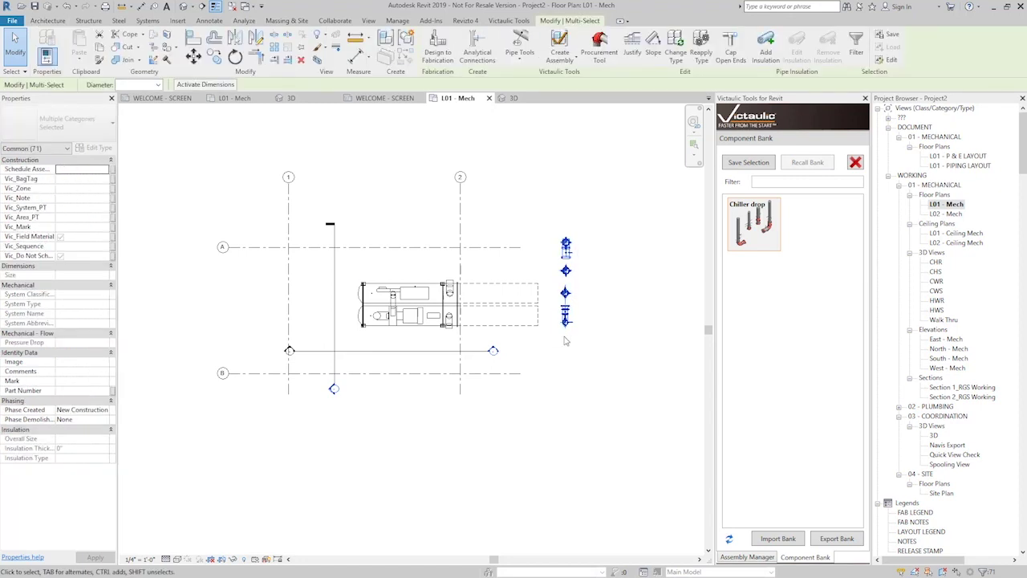
Step: Move (MV) the recalled fittings from their end point onto the chiller's connection point
{"action": "key", "text": "m"}
{"action": "key", "text": "v"}
{"action": "scroll", "coordinate": [498, 285], "scroll_direction": "up", "scroll_amount": 3}
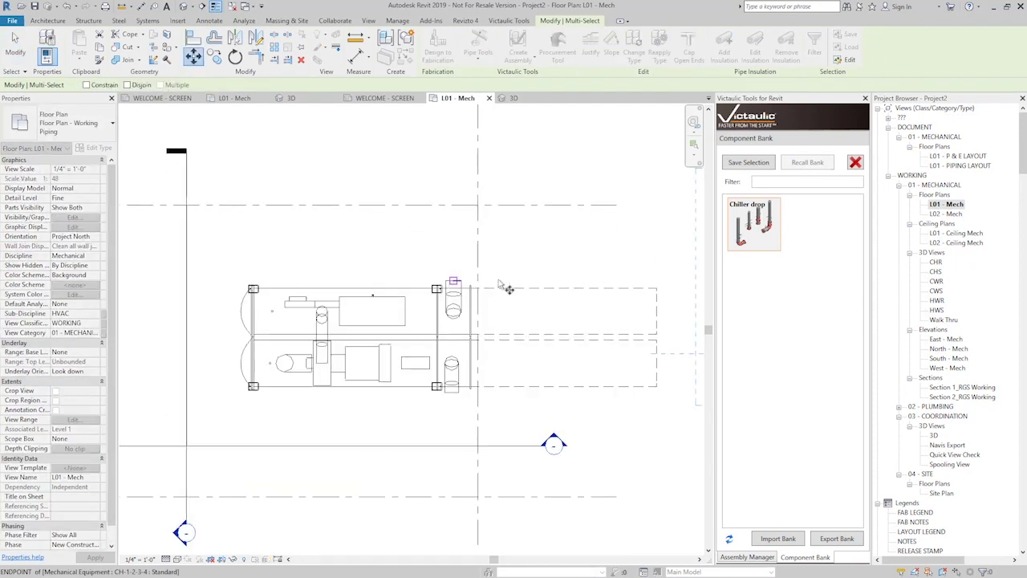
{"action": "middle_click_drag", "start_coordinate": [663, 264], "coordinate": [542, 295]}
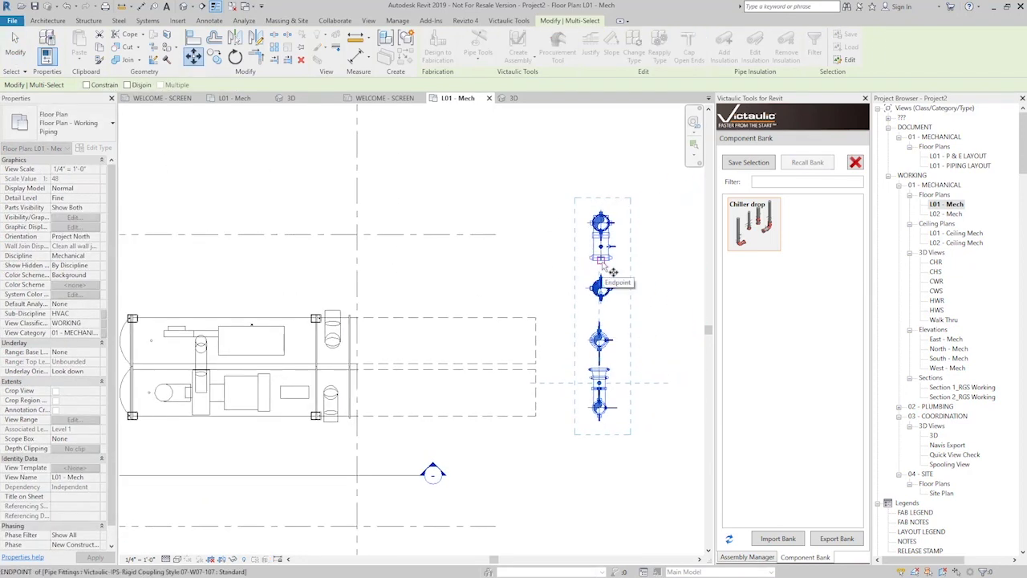
{"action": "left_click", "coordinate": [613, 272]}
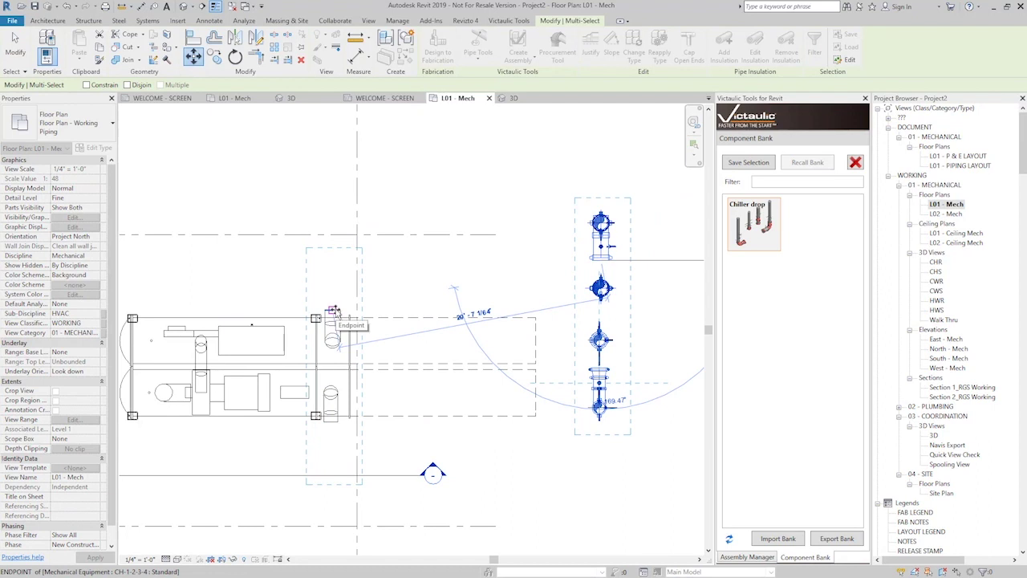
{"action": "left_click", "coordinate": [334, 312]}
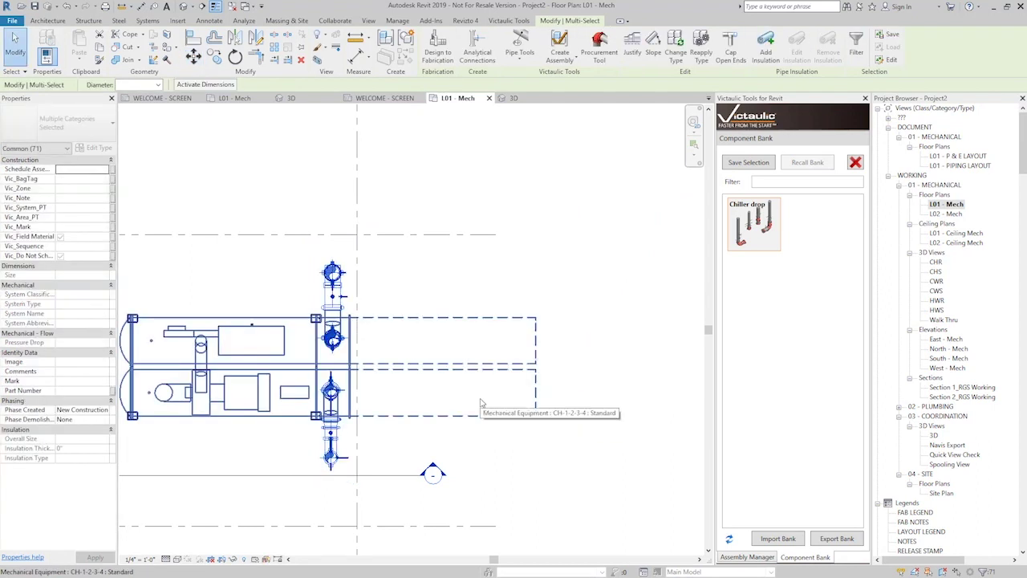
{"action": "key", "text": "Escape"}
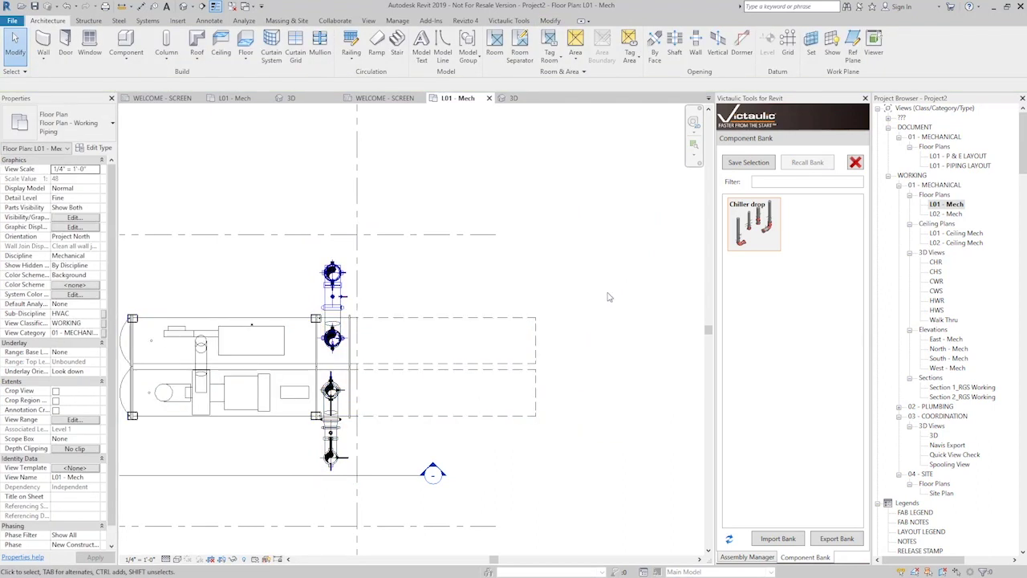
{"action": "key", "text": "ctrl+Tab"}
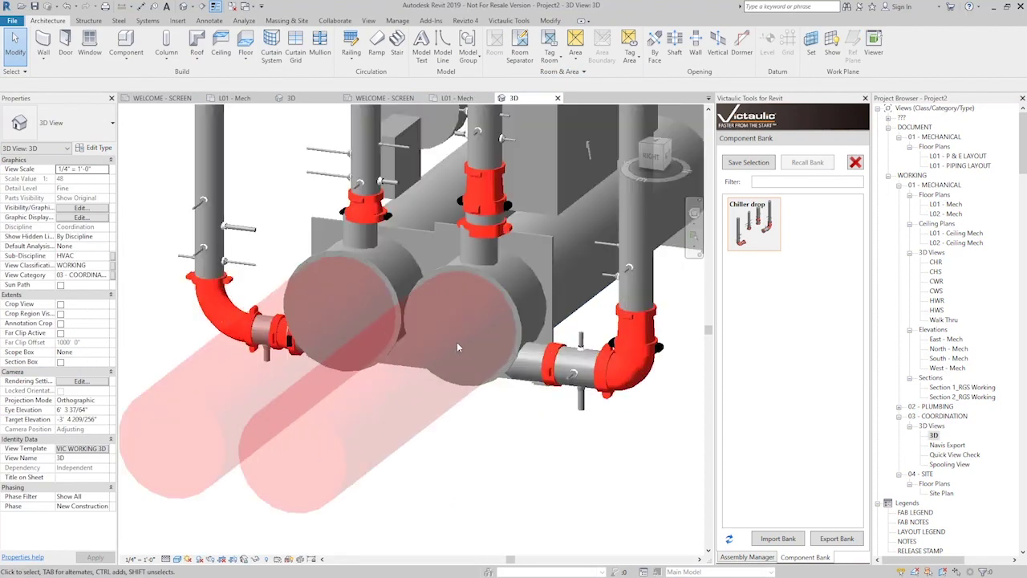
Step: Join the right and left couplings to the chiller's connectors using Any Connect (AC)
{"action": "middle_click_drag", "start_coordinate": [502, 406], "coordinate": [490, 451], "text": "shift"}
{"action": "key", "text": "a"}
{"action": "key", "text": "c"}
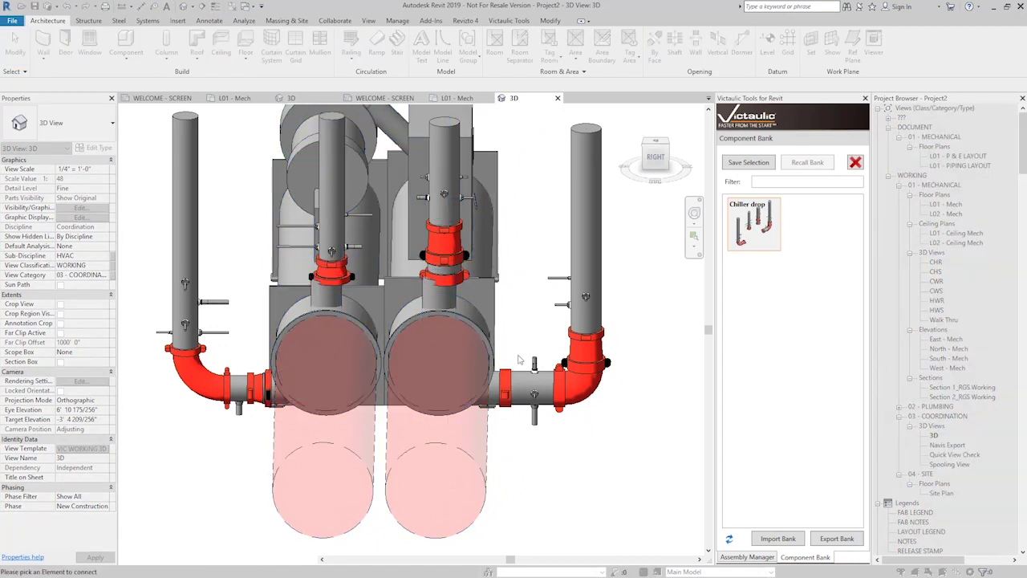
{"action": "left_click", "coordinate": [460, 280]}
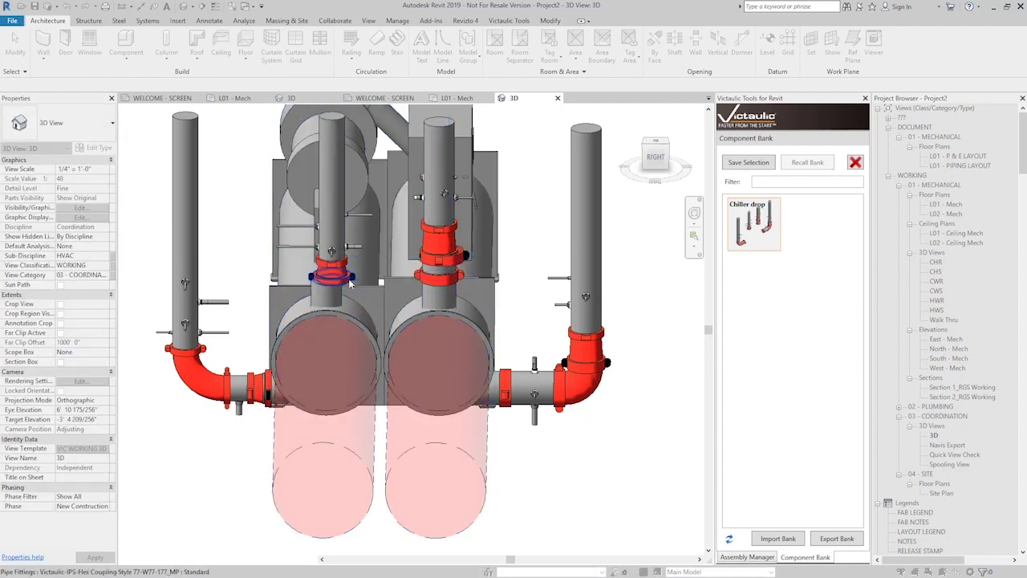
{"action": "left_click", "coordinate": [348, 279]}
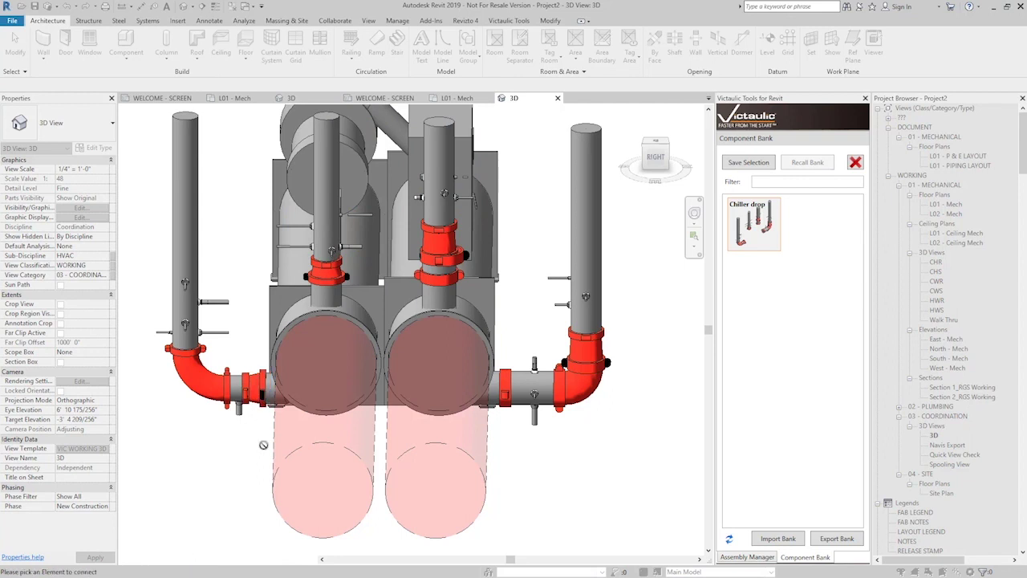
{"action": "middle_click_drag", "start_coordinate": [491, 458], "coordinate": [433, 463], "text": "shift"}
{"action": "scroll", "coordinate": [463, 458], "scroll_direction": "down", "scroll_amount": 2}
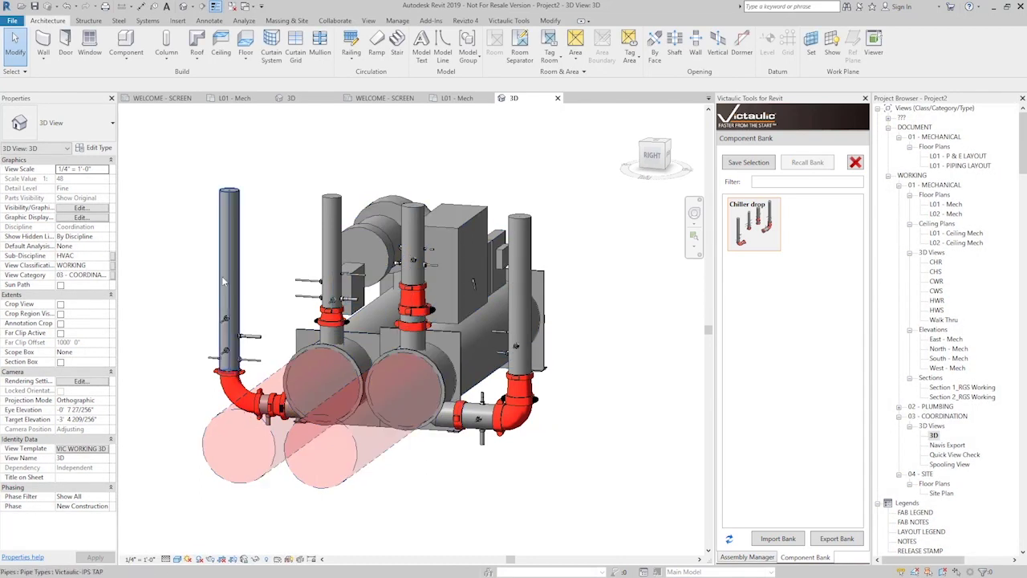
Step: Window-select the left pipe drop with its hangers, then pick the Chiller drop bank entry
{"action": "left_click_drag", "start_coordinate": [178, 154], "coordinate": [287, 483]}
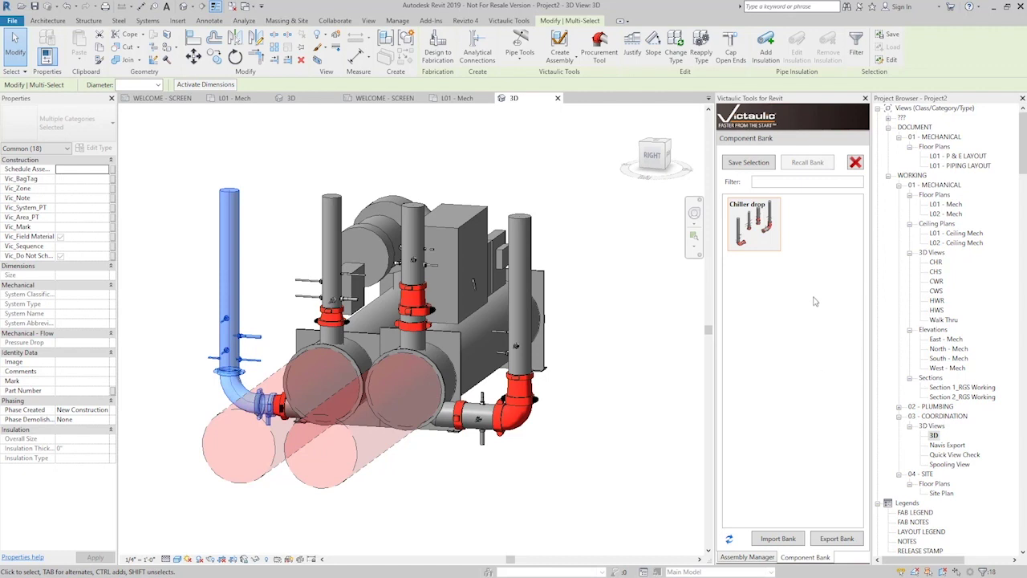
{"action": "left_click", "coordinate": [764, 236]}
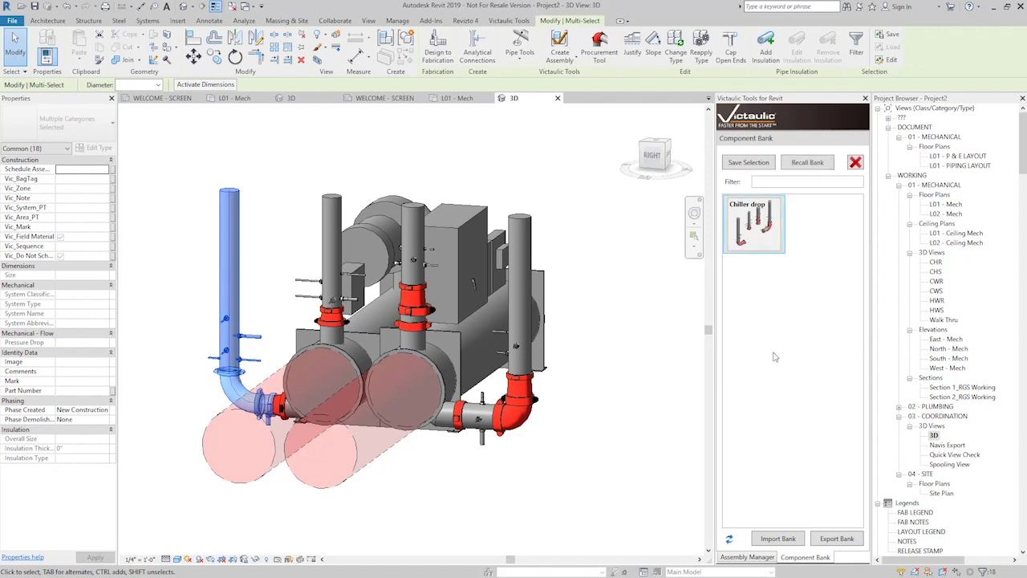
Step: Export the Chiller drop bank entry to the Desktop as the zip 'Chiller drop'
{"action": "left_click", "coordinate": [841, 542]}
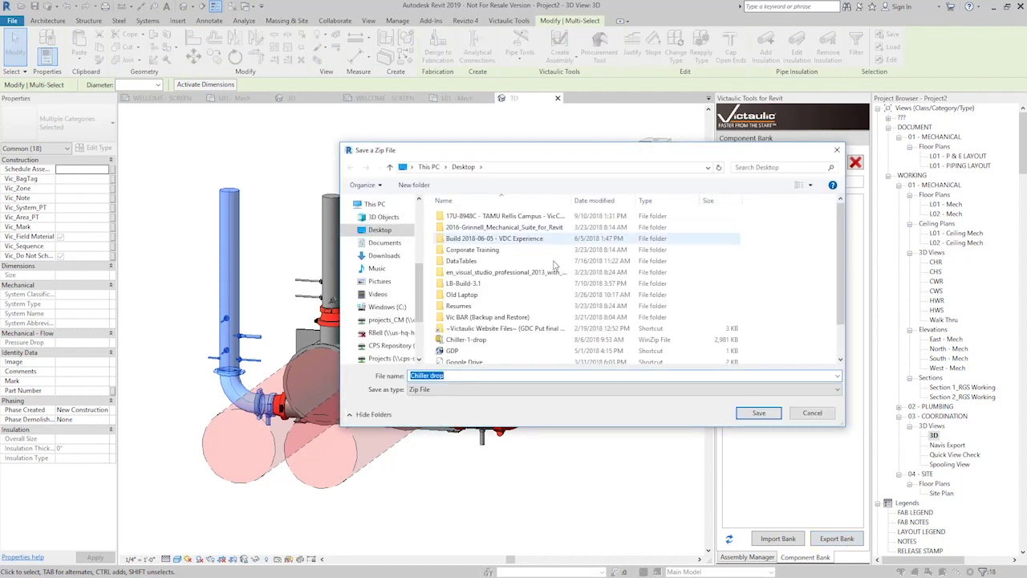
{"action": "left_click", "coordinate": [759, 413]}
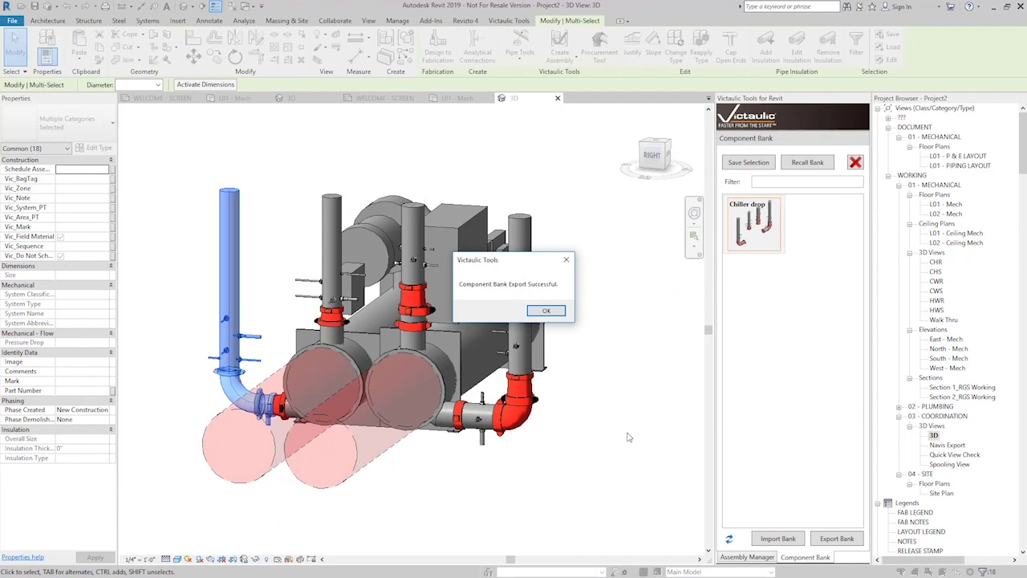
{"action": "left_click", "coordinate": [545, 310]}
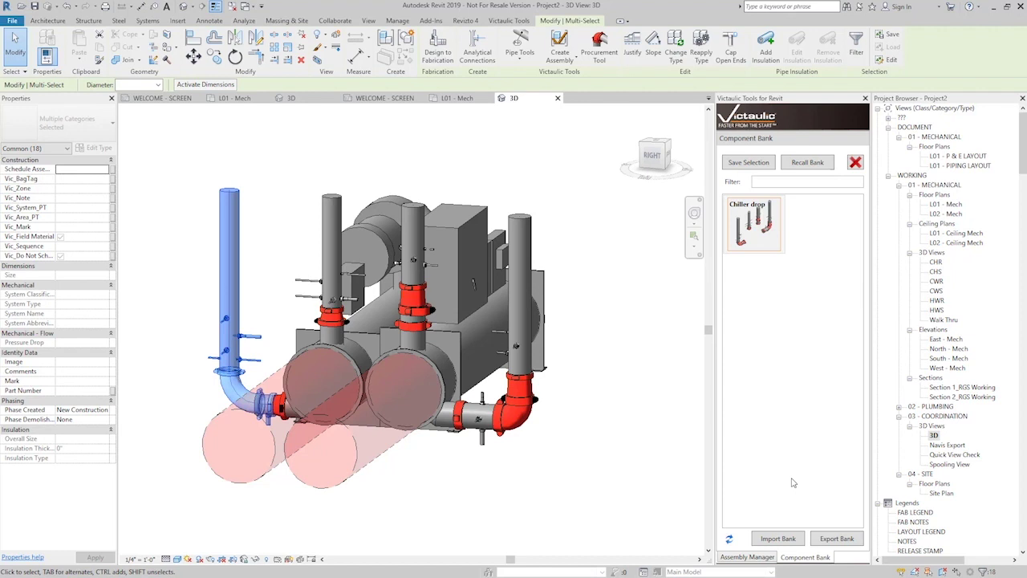
Step: Import the Chiller-1-drop file and the HX Drops zip into the Component Bank
{"action": "left_click", "coordinate": [780, 539]}
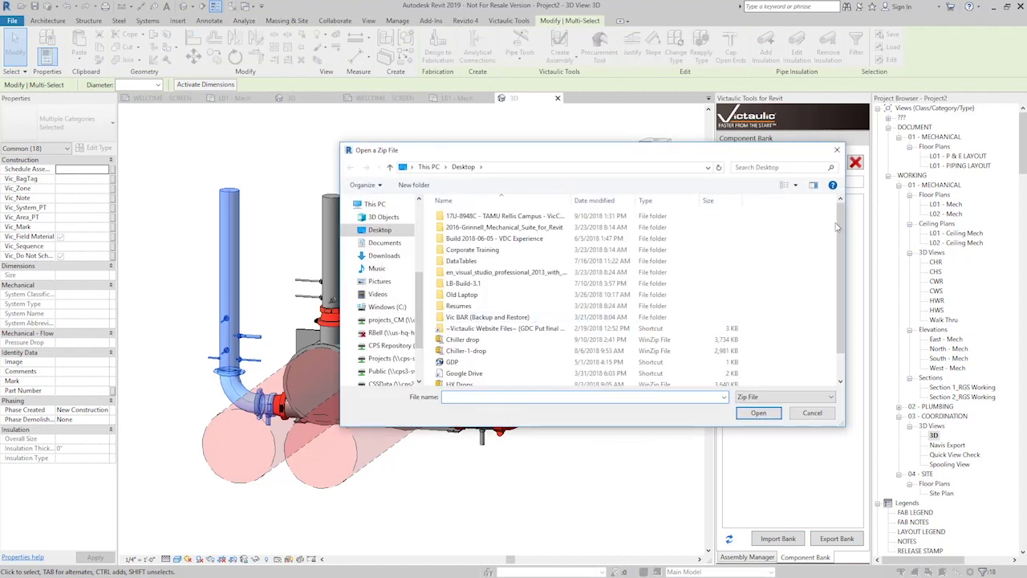
{"action": "left_click_drag", "start_coordinate": [840, 240], "coordinate": [840, 262]}
{"action": "left_click", "coordinate": [473, 323]}
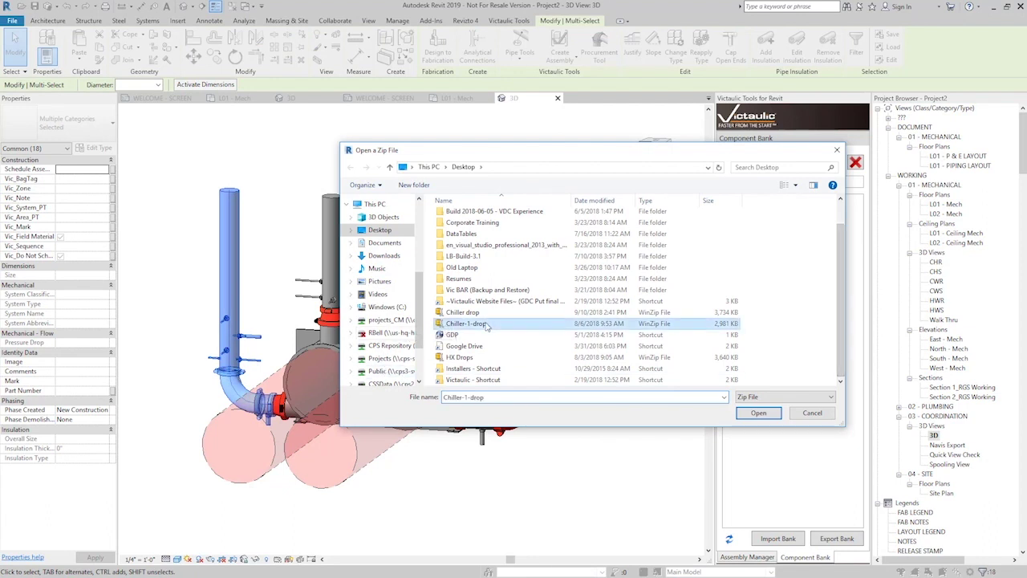
{"action": "double_click", "coordinate": [474, 324]}
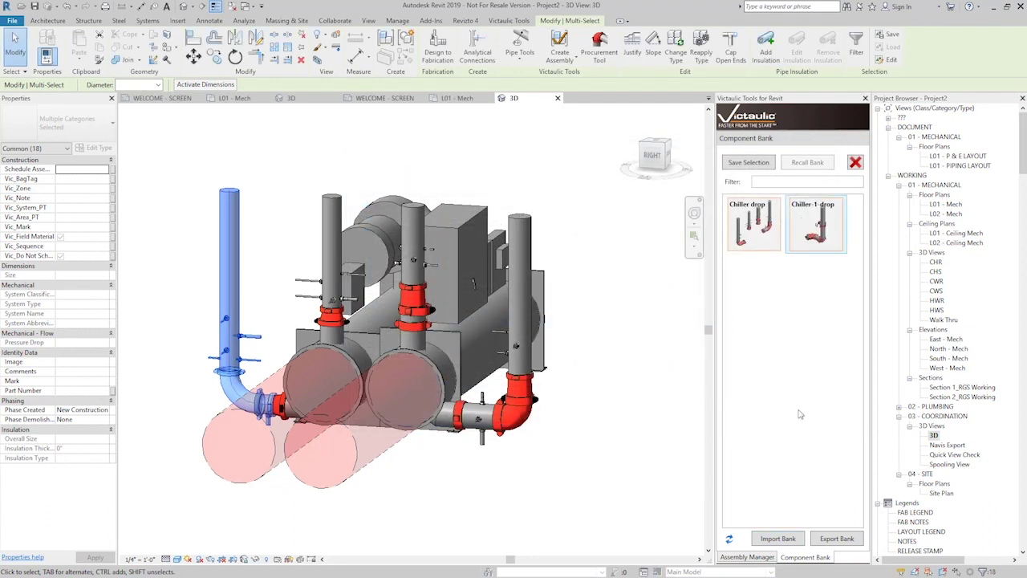
{"action": "left_click", "coordinate": [777, 539]}
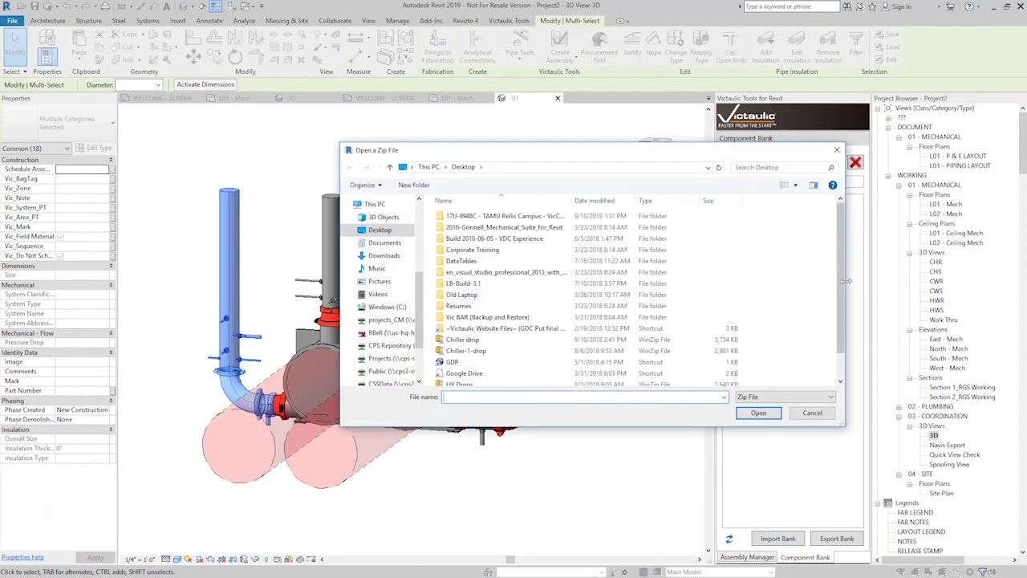
{"action": "double_click", "coordinate": [481, 358]}
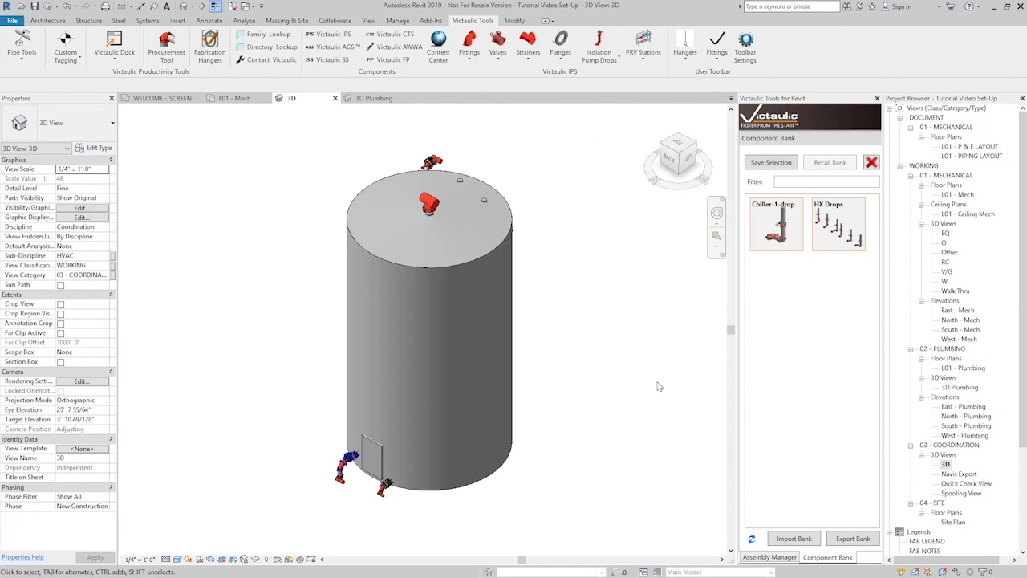
Step: Zoom into the tank's lower fittings, then zoom out and orbit to its left side
{"action": "scroll", "coordinate": [382, 459], "scroll_direction": "up", "scroll_amount": 3}
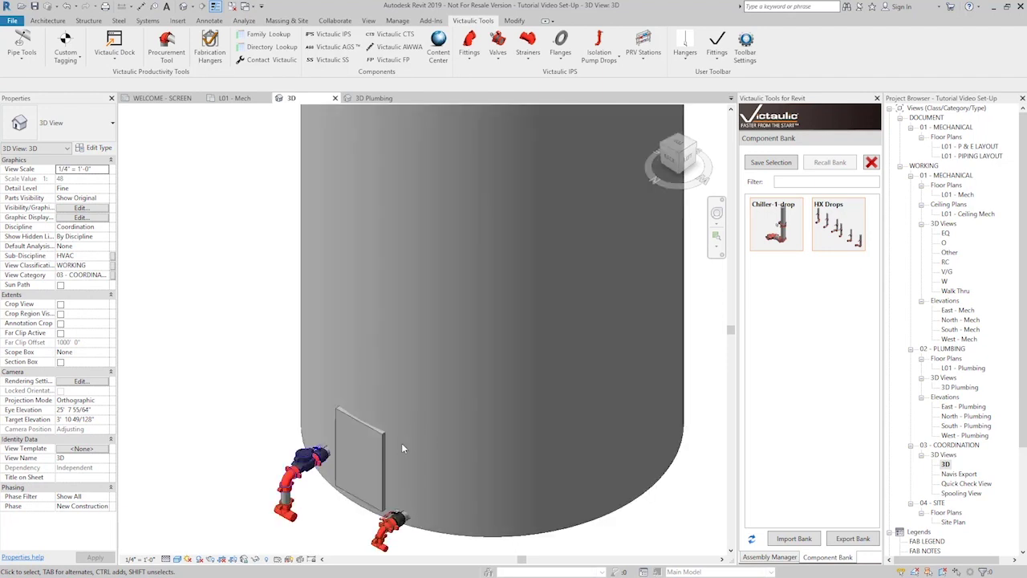
{"action": "middle_click_drag", "start_coordinate": [403, 448], "coordinate": [422, 433]}
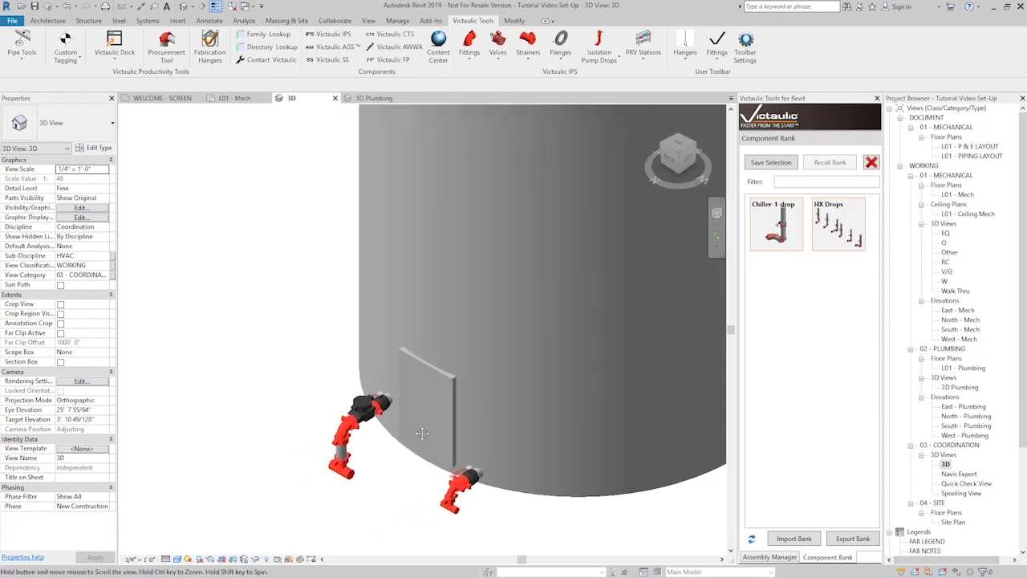
{"action": "scroll", "coordinate": [422, 433], "scroll_direction": "down", "scroll_amount": 1}
{"action": "scroll", "coordinate": [429, 411], "scroll_direction": "down", "scroll_amount": 2}
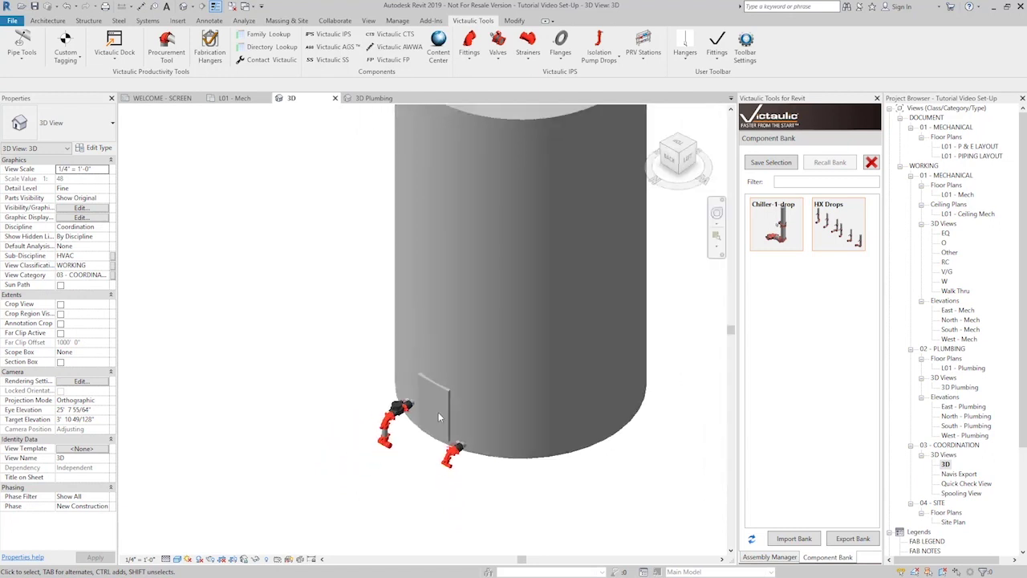
{"action": "scroll", "coordinate": [439, 417], "scroll_direction": "down", "scroll_amount": 2}
{"action": "middle_click_drag", "start_coordinate": [452, 454], "coordinate": [460, 413], "text": "shift"}
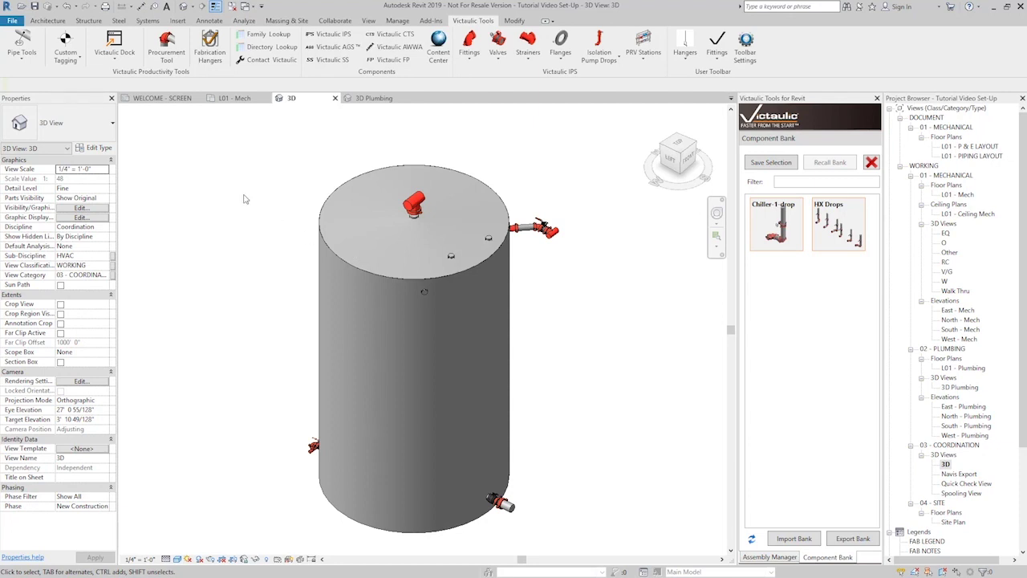
Step: Window-select the tank with all its fittings and save it to the bank as 'Tank Set-Up'
{"action": "left_click_drag", "start_coordinate": [226, 145], "coordinate": [582, 538]}
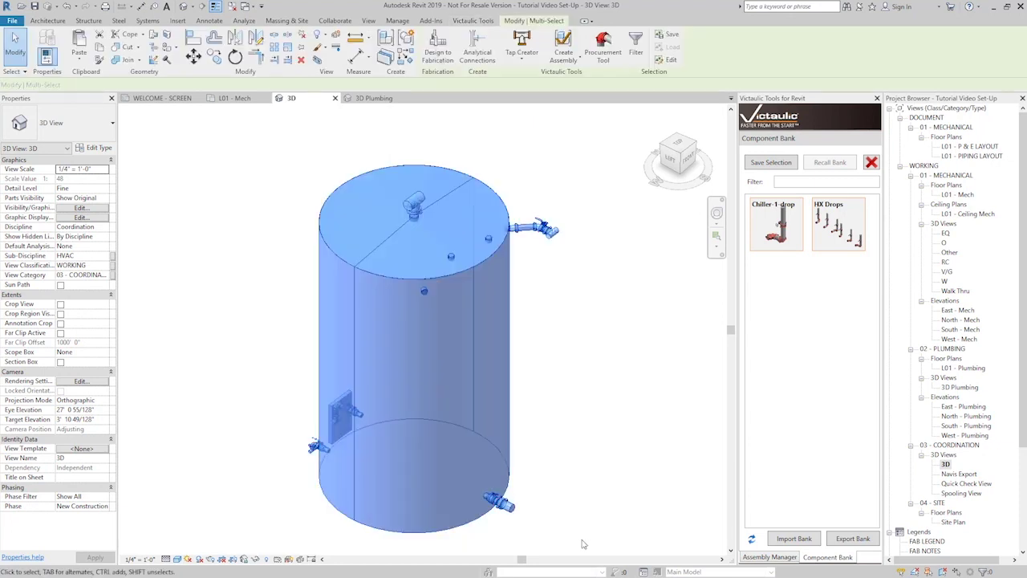
{"action": "left_click", "coordinate": [771, 163]}
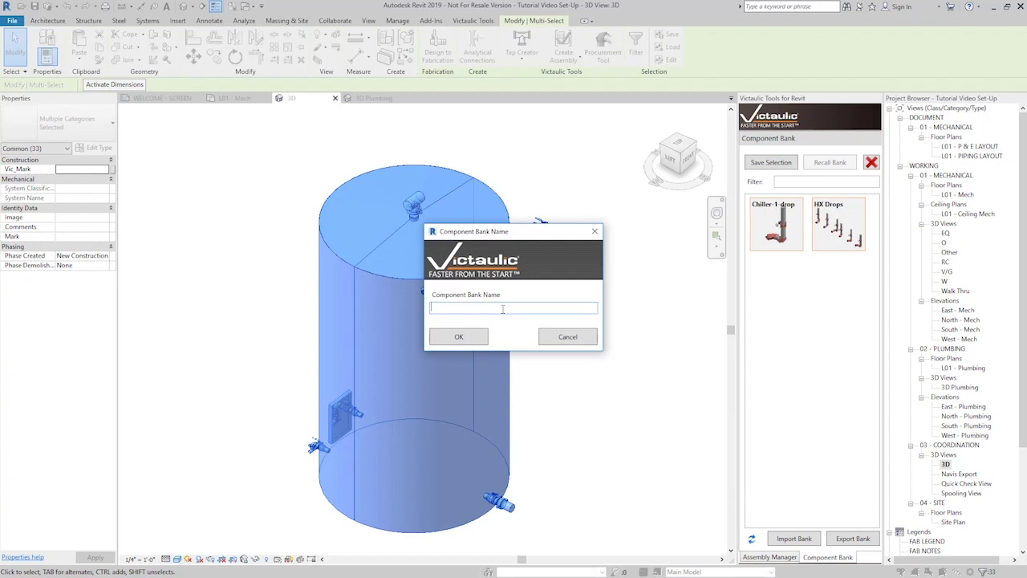
{"action": "type", "text": "S"}
{"action": "key", "text": "BackSpace"}
{"action": "type", "text": "Tank Set-Up"}
{"action": "left_click", "coordinate": [460, 339]}
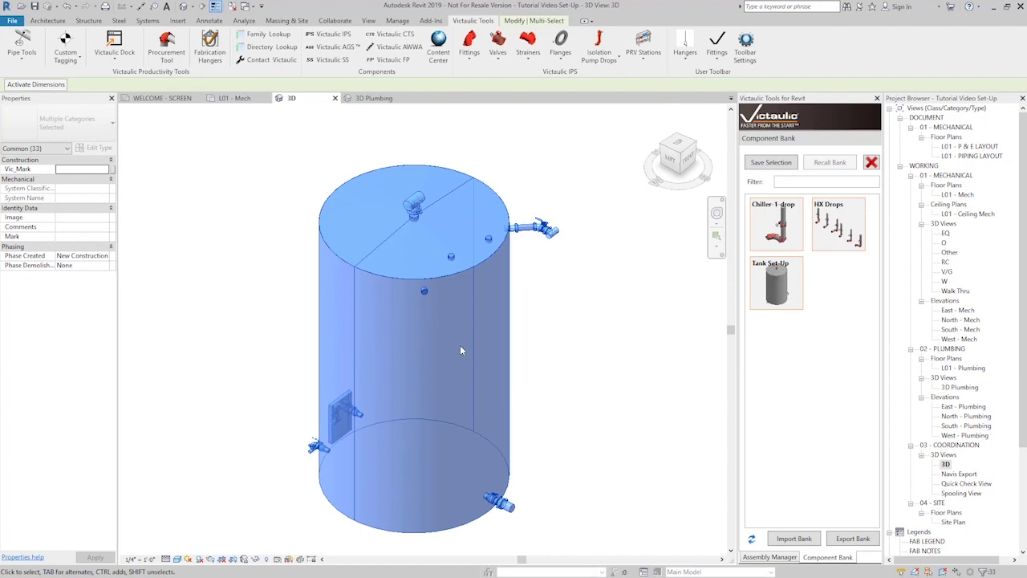
{"action": "key", "text": "ctrl+Tab"}
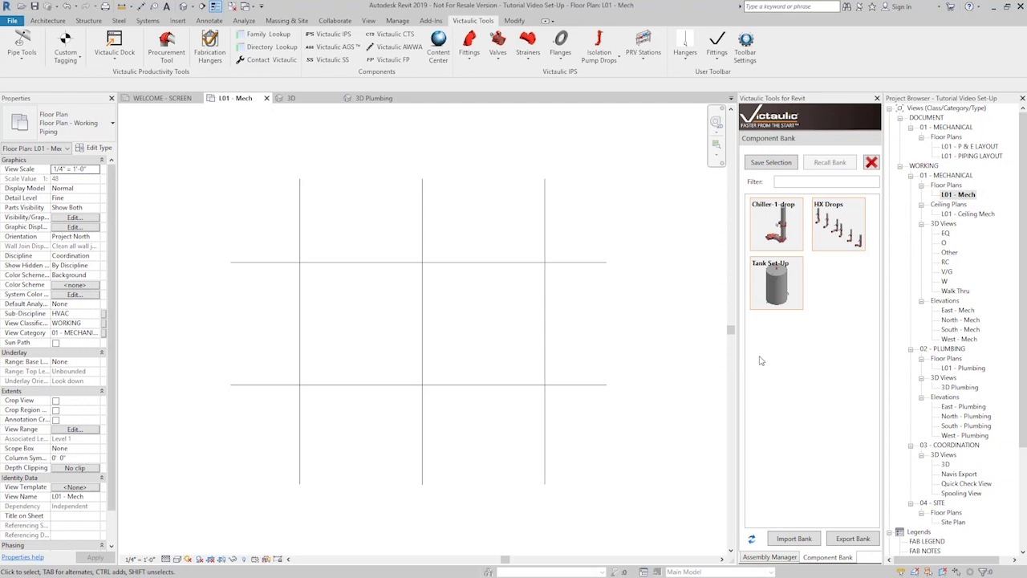
Step: Recall the Tank Set-Up entry into L01 - Mech and select the placed tank and fittings
{"action": "left_click", "coordinate": [775, 312]}
{"action": "left_click", "coordinate": [830, 162]}
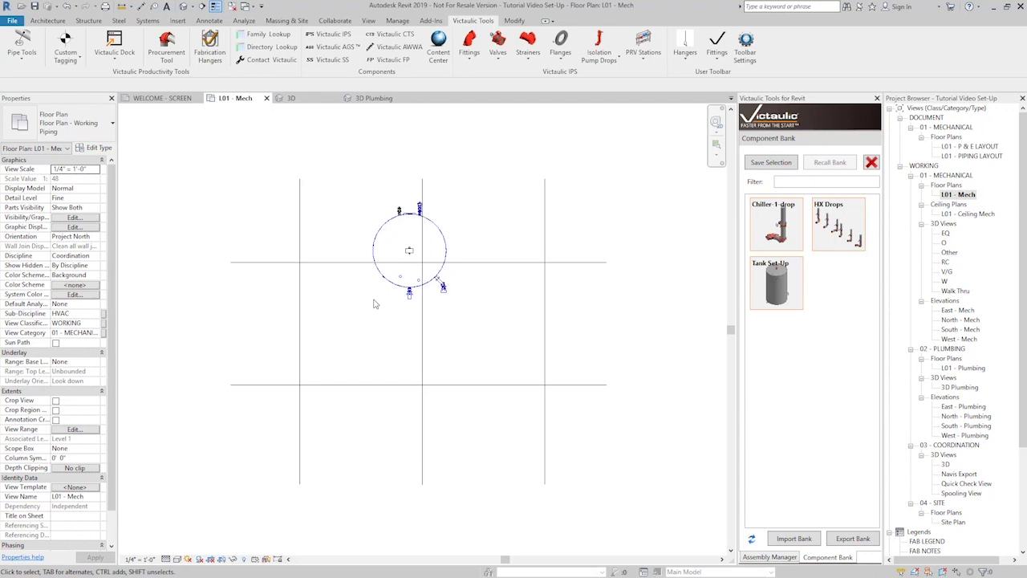
{"action": "left_click_drag", "start_coordinate": [355, 192], "coordinate": [481, 323]}
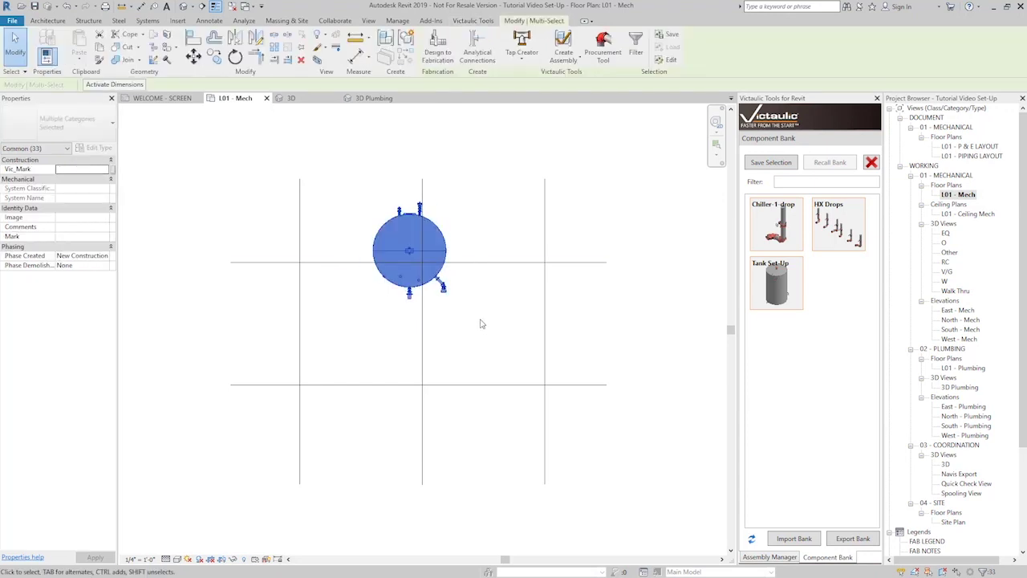
Step: Move the tank so its centre sits on a grid intersection
{"action": "left_click", "coordinate": [193, 55]}
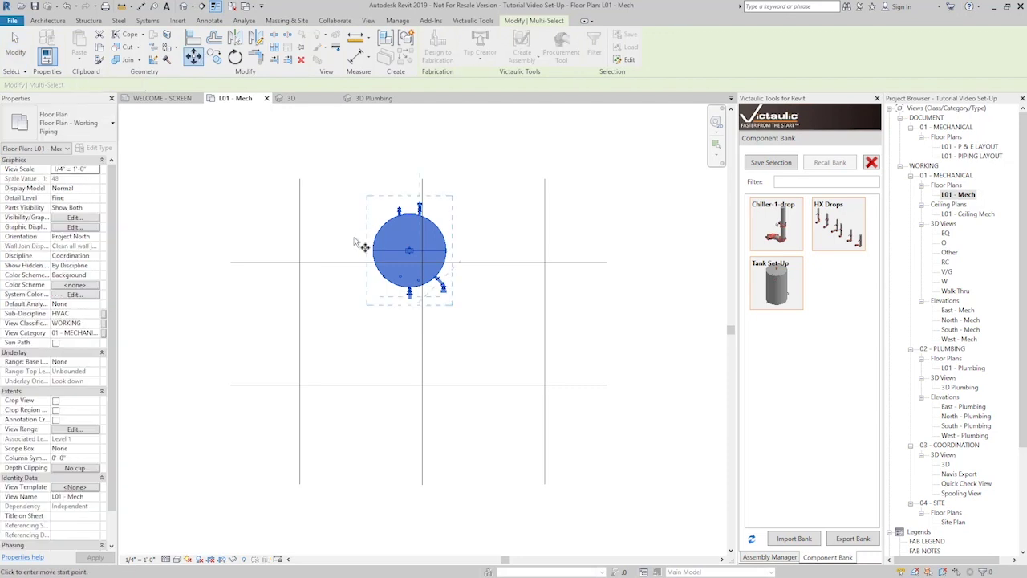
{"action": "left_click", "coordinate": [429, 231]}
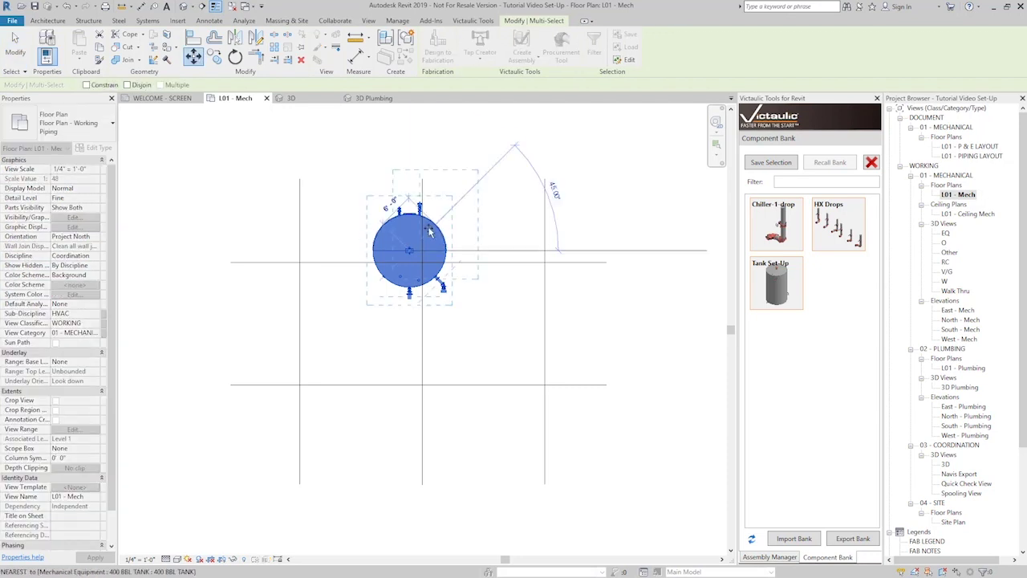
{"action": "scroll", "coordinate": [304, 259], "scroll_direction": "up", "scroll_amount": 3}
{"action": "scroll", "coordinate": [259, 281], "scroll_direction": "up", "scroll_amount": 3}
{"action": "left_click", "coordinate": [259, 280]}
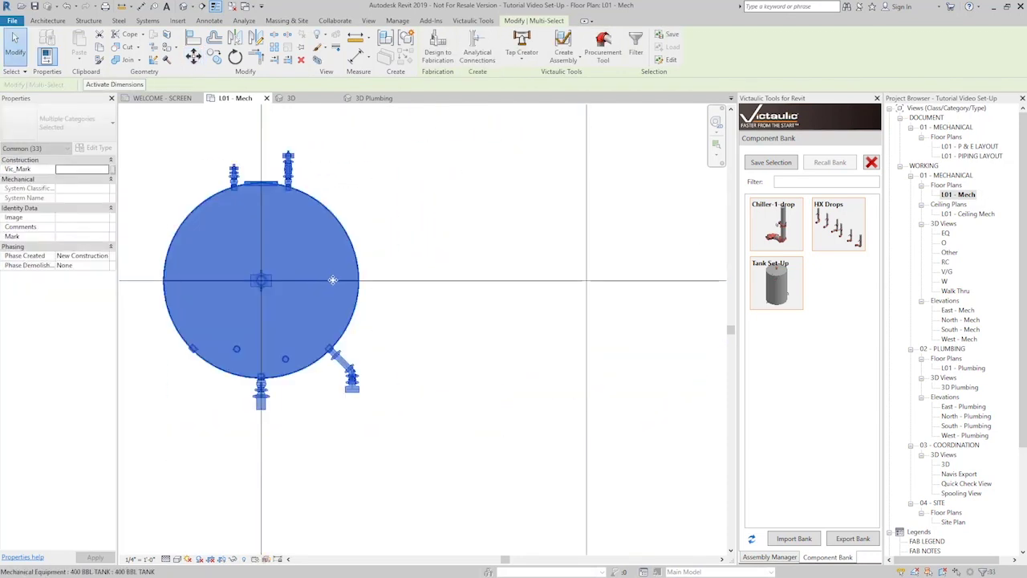
{"action": "scroll", "coordinate": [419, 228], "scroll_direction": "down", "scroll_amount": 3}
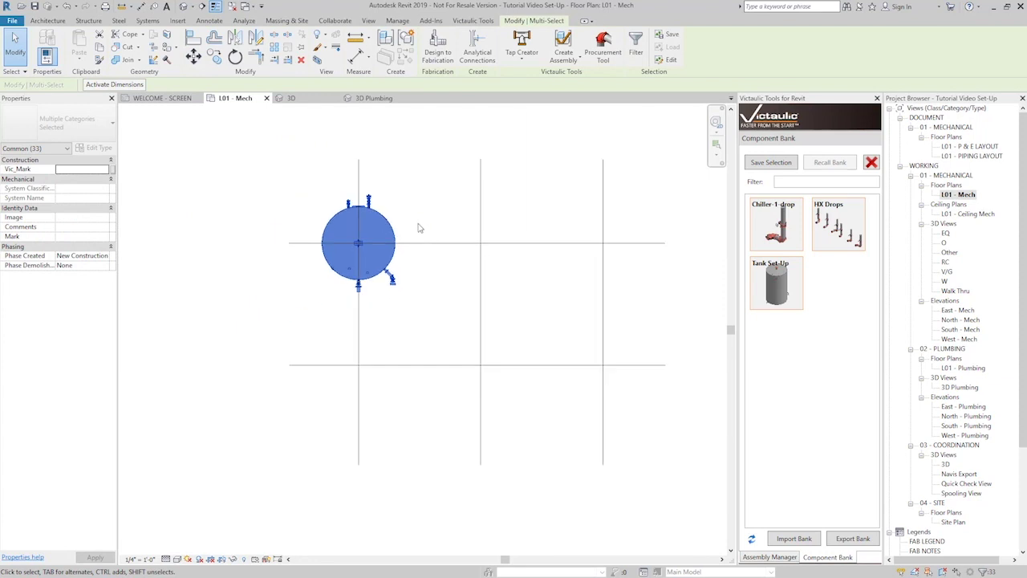
{"action": "scroll", "coordinate": [408, 252], "scroll_direction": "up", "scroll_amount": 2}
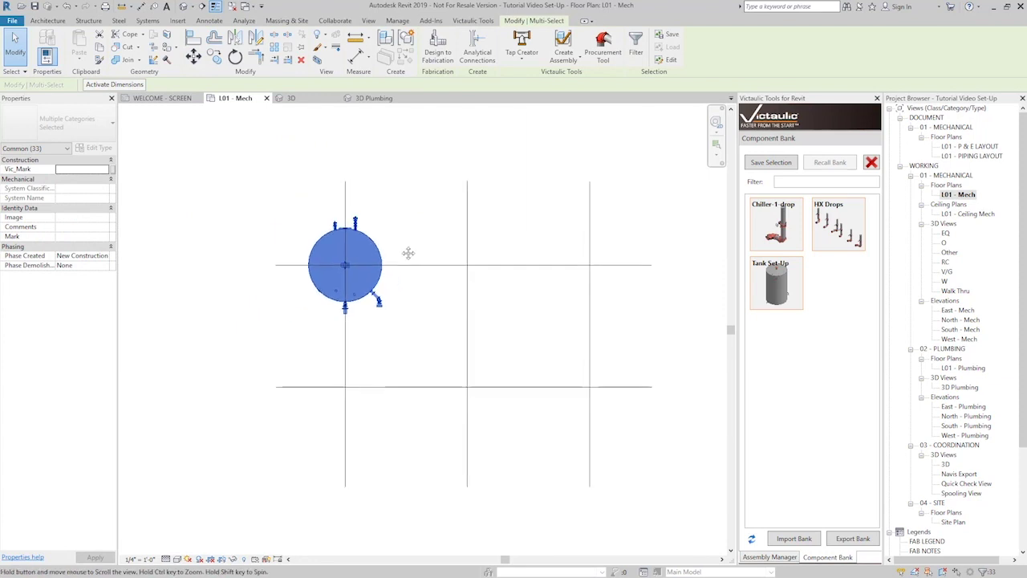
Step: Copy the tank, with its fittings, to the next grid line to the right
{"action": "left_click", "coordinate": [214, 57]}
{"action": "left_click", "coordinate": [313, 162]}
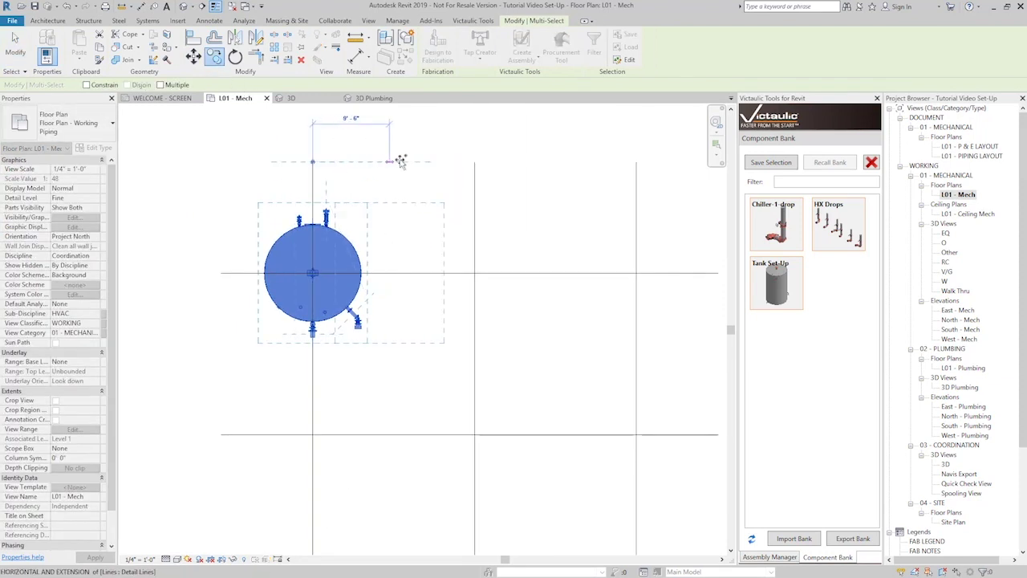
{"action": "left_click", "coordinate": [475, 162]}
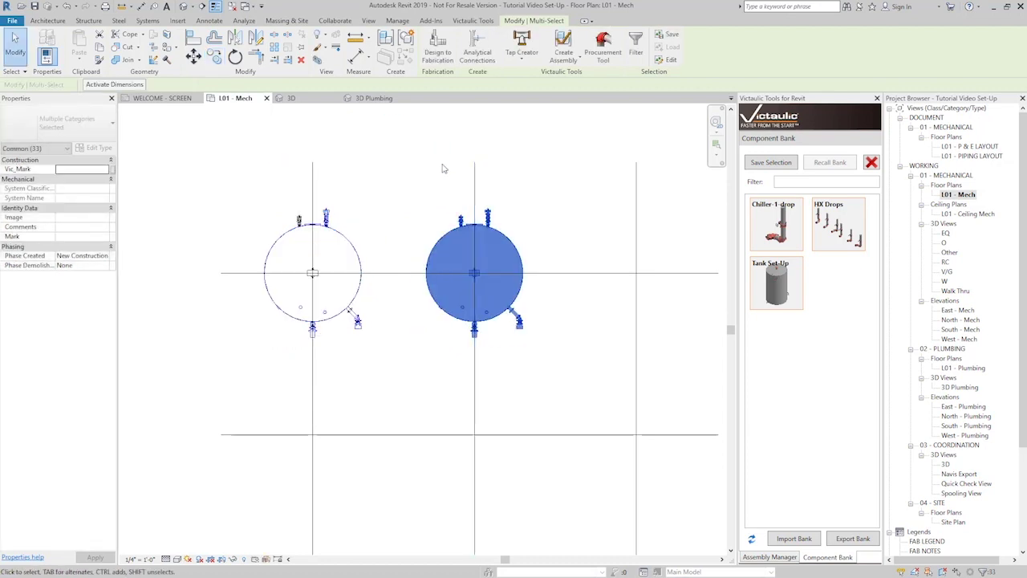
{"action": "key", "text": "Escape"}
{"action": "middle_click_drag", "start_coordinate": [428, 181], "coordinate": [433, 170]}
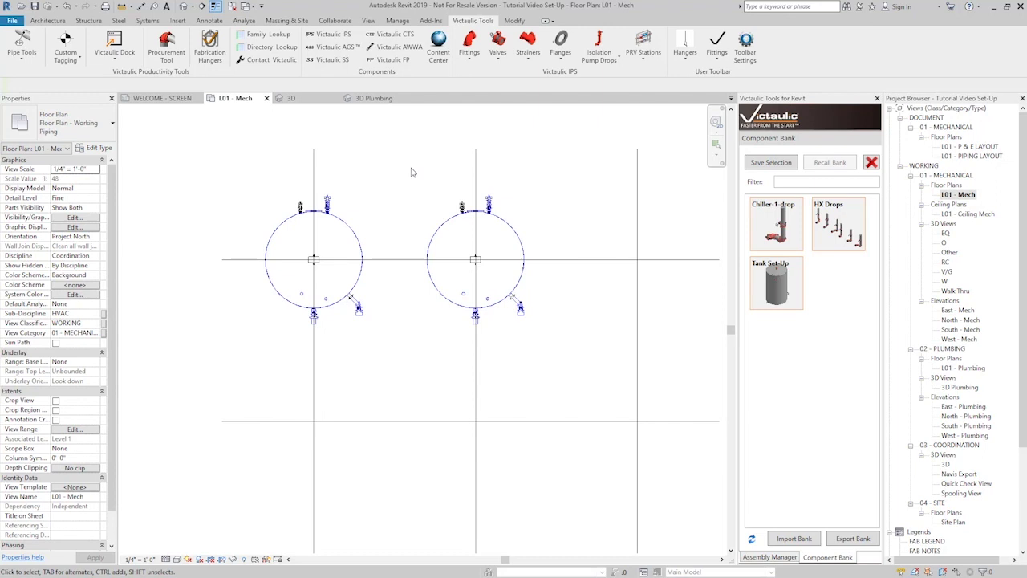
Step: Draw a horizontal pipe from the left tank's top outlet fitting to the right tank's top fitting
{"action": "middle_click_drag", "start_coordinate": [406, 174], "coordinate": [419, 190]}
{"action": "scroll", "coordinate": [384, 220], "scroll_direction": "up", "scroll_amount": 5}
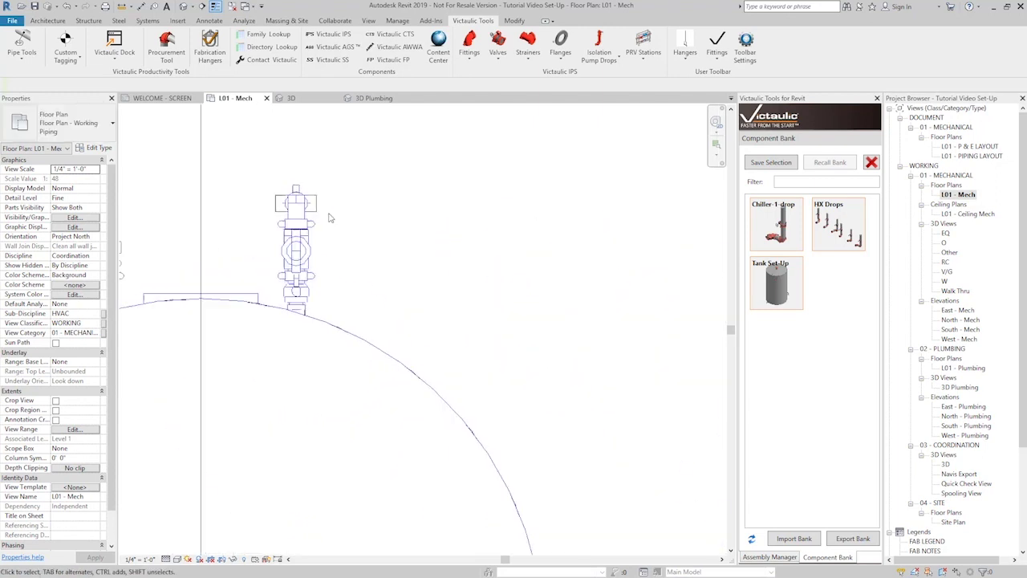
{"action": "left_click", "coordinate": [313, 205]}
{"action": "right_click", "coordinate": [313, 206]}
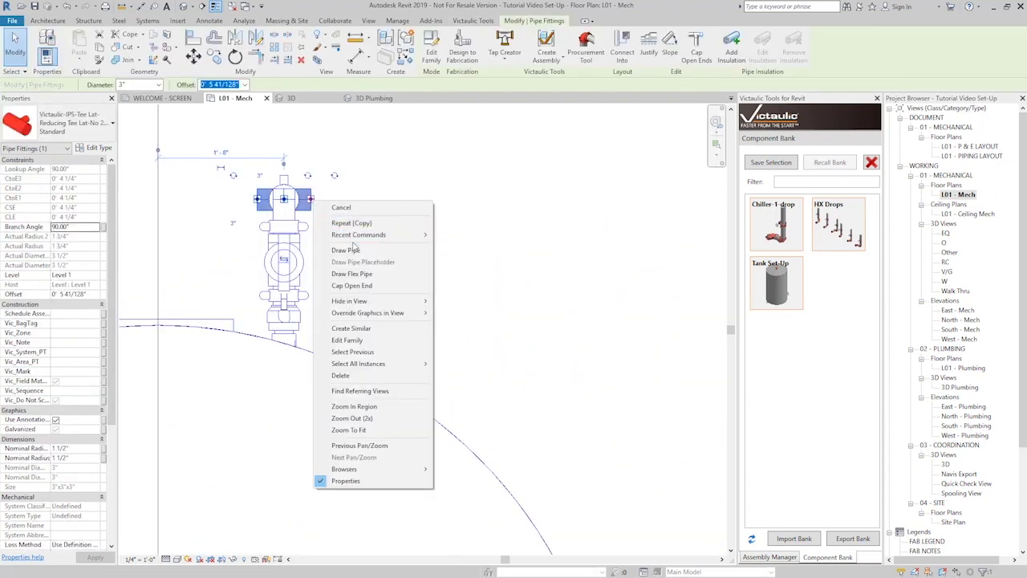
{"action": "key", "text": "Escape"}
{"action": "scroll", "coordinate": [450, 191], "scroll_direction": "down", "scroll_amount": 5}
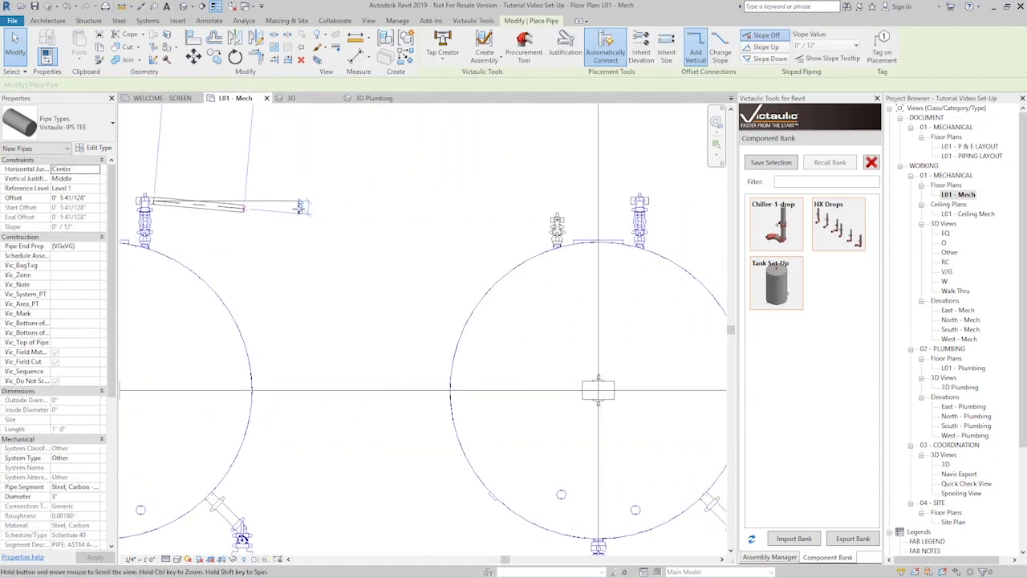
{"action": "scroll", "coordinate": [630, 199], "scroll_direction": "up", "scroll_amount": 4}
{"action": "scroll", "coordinate": [629, 199], "scroll_direction": "up", "scroll_amount": 2}
{"action": "left_click", "coordinate": [660, 196]}
{"action": "scroll", "coordinate": [577, 240], "scroll_direction": "down", "scroll_amount": 2}
{"action": "scroll", "coordinate": [452, 246], "scroll_direction": "down", "scroll_amount": 4}
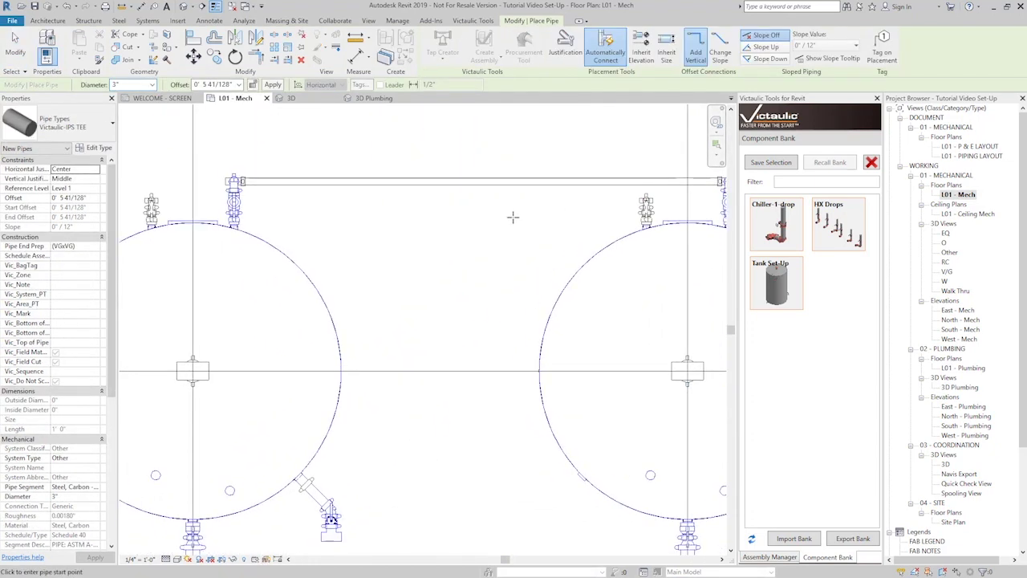
{"action": "key", "text": "Escape"}
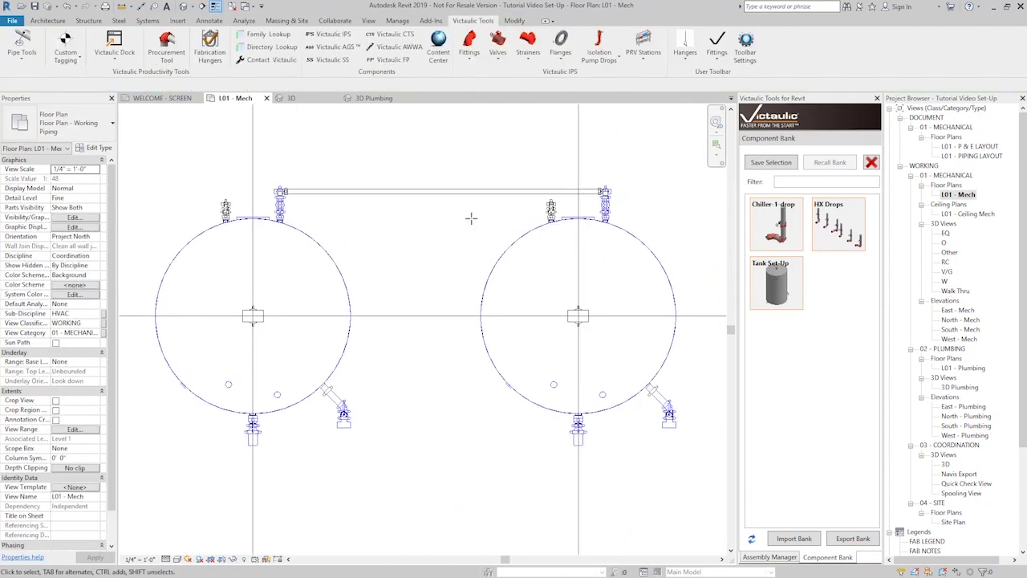